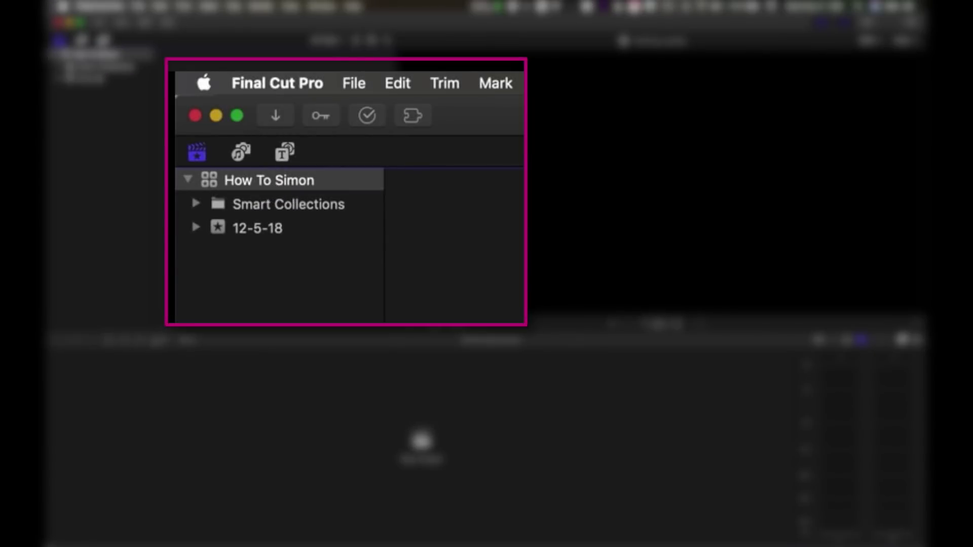
Import the folder "All frame rates videos testing 2" from Finder into the 12-5-18 event
left_click(269, 179)
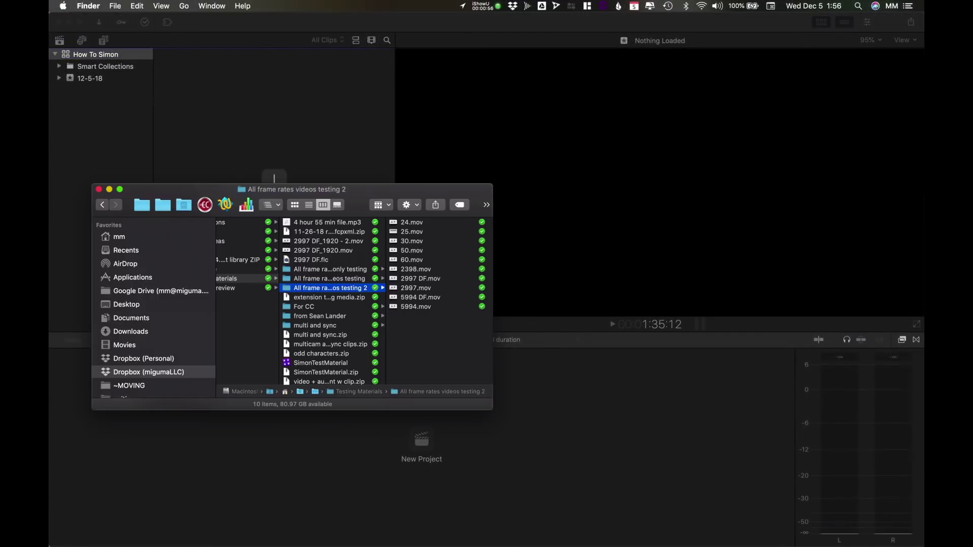
left_click_drag(329, 287, 114, 80)
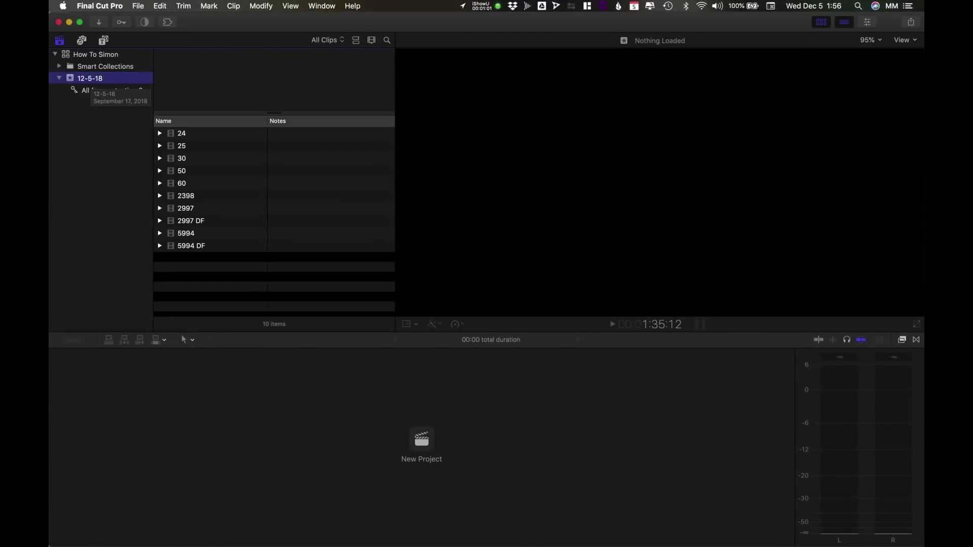
Look through the imported clips in the 12-5-18 event, from 24 to 5994 DF
left_click(423, 249)
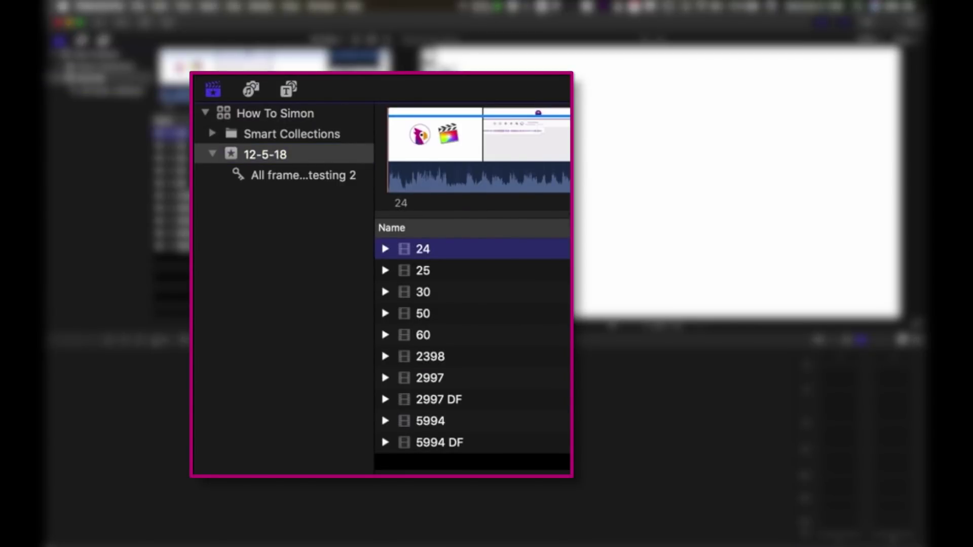
key("Down")
key("Down")
key("Down")
key("Down")
key("Down")
key("Down")
key("Down")
key("Down")
key("Down")
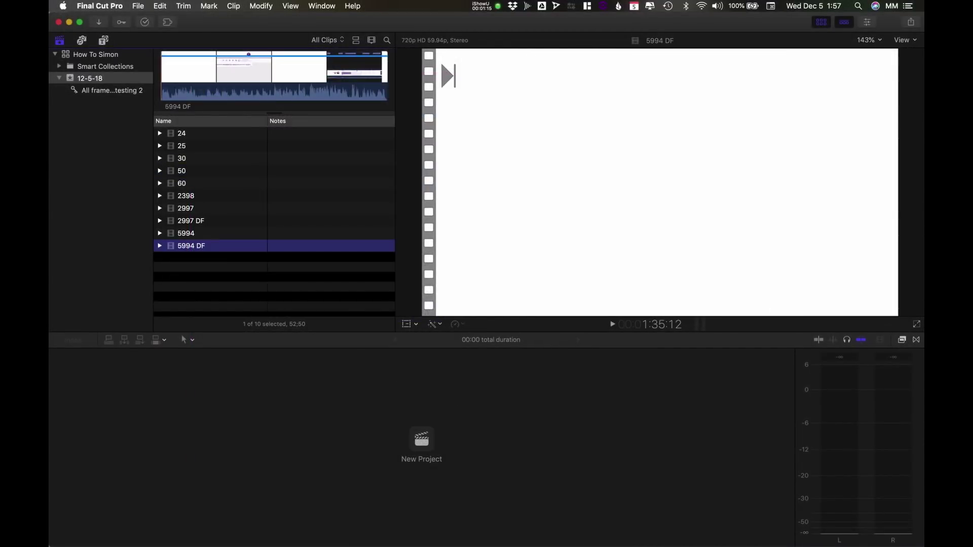
Start a new project in the Simon Says Transcription extension and add the 12-5-18 event to it
left_click(168, 22)
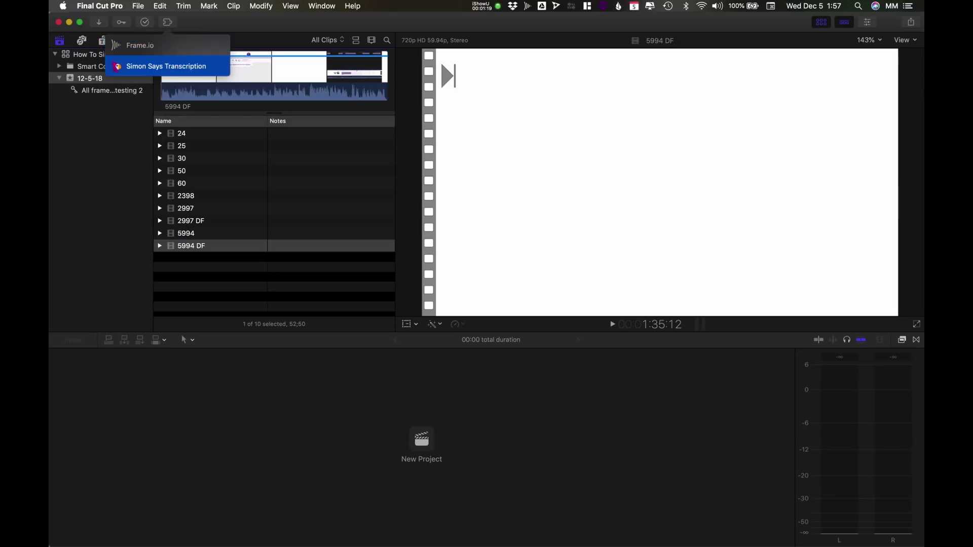
left_click(167, 66)
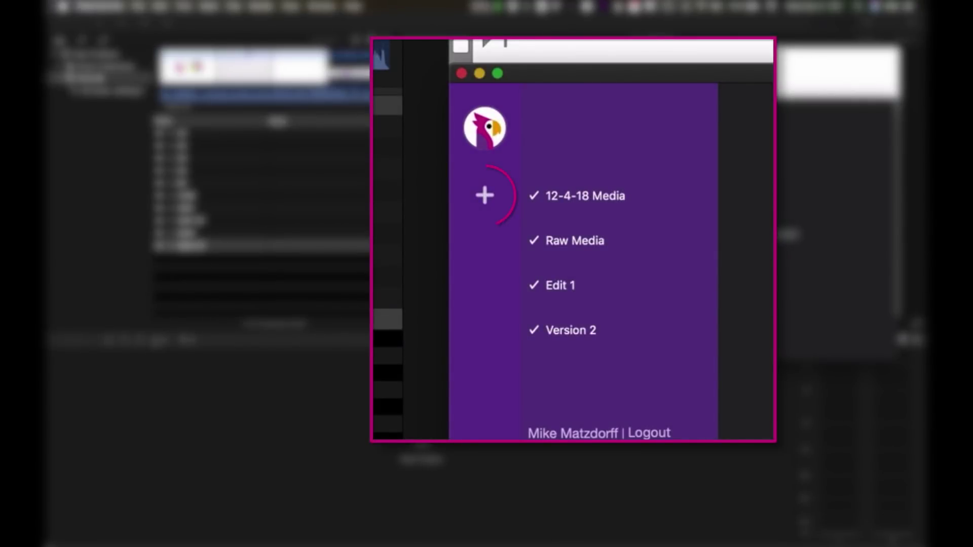
left_click(484, 195)
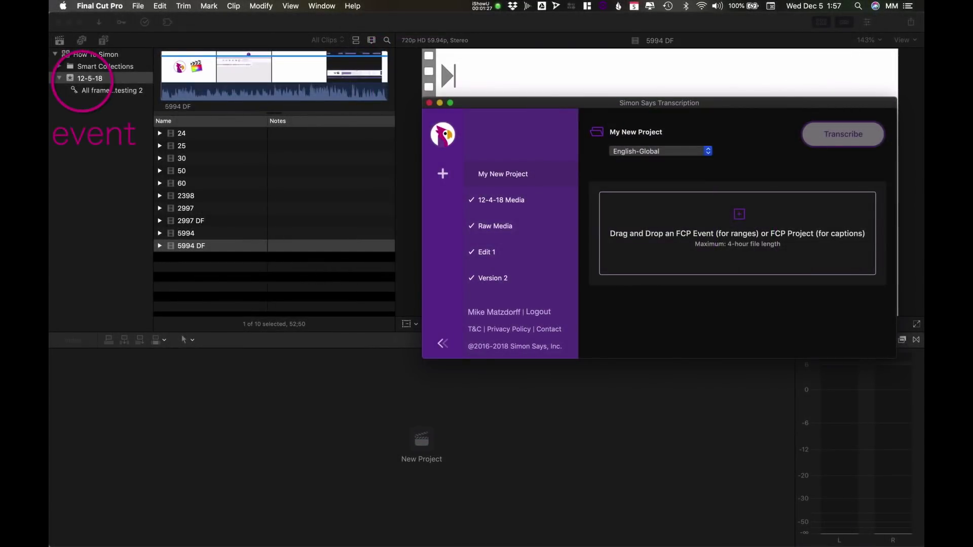
left_click_drag(90, 78, 716, 222)
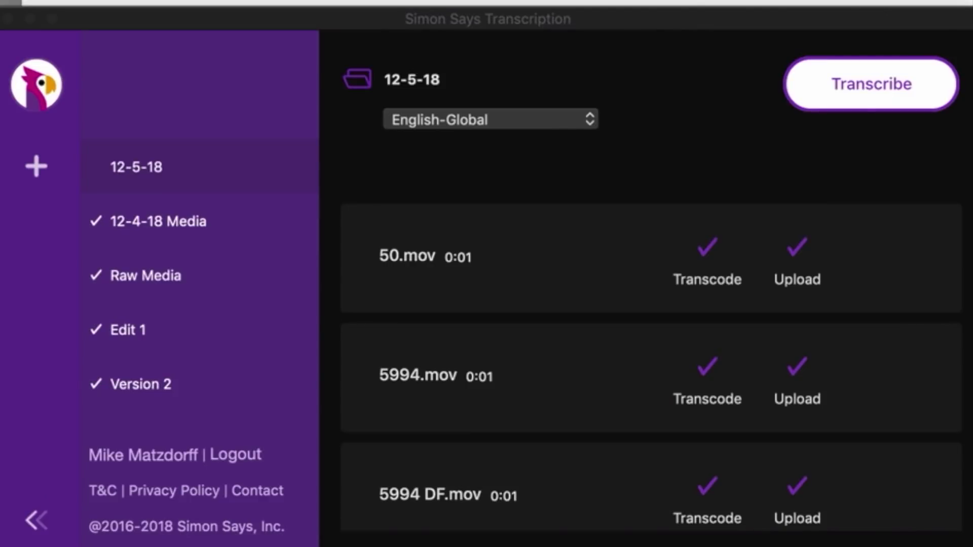
Check the uploaded clips of the 12-5-18 event and start their transcription, accepting the cost summary
scroll(650, 367, "down", 10)
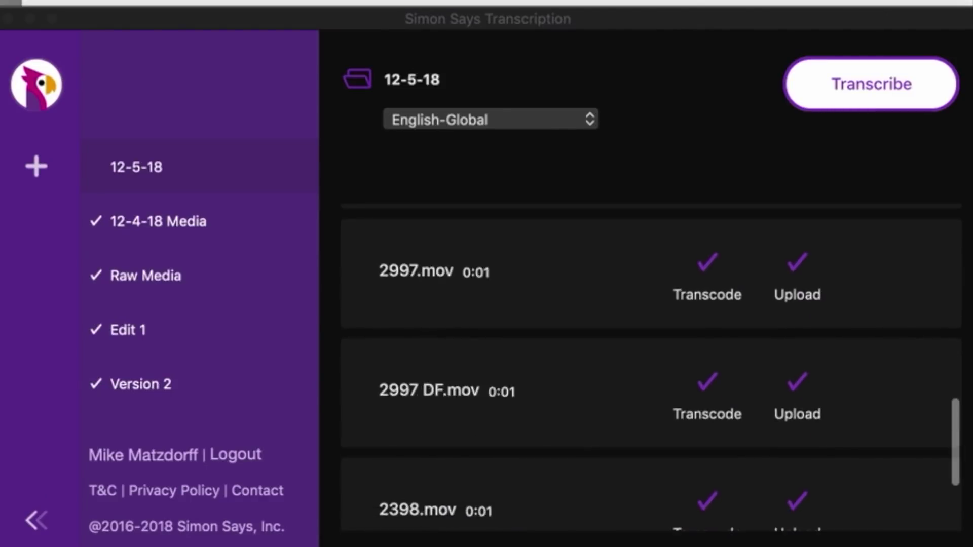
scroll(650, 368, "up", 10)
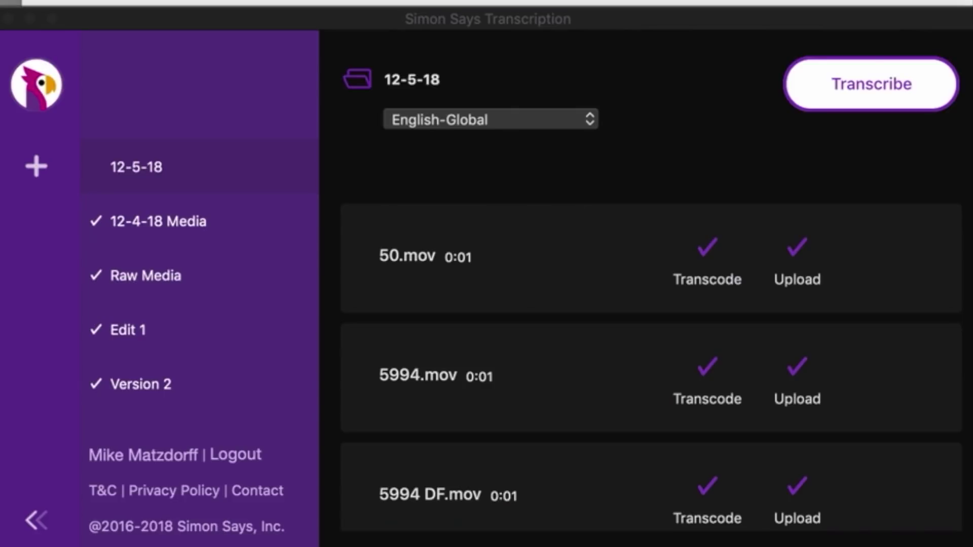
left_click(870, 83)
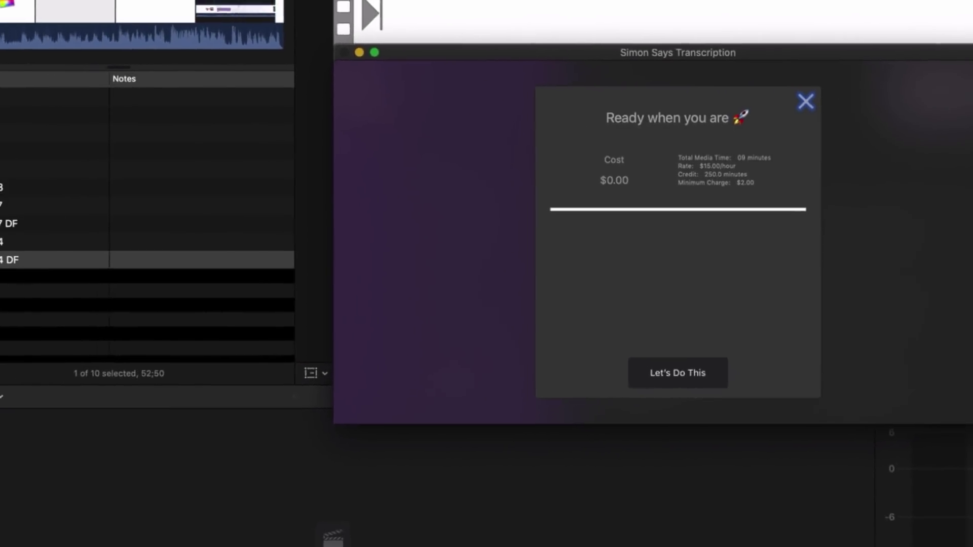
key("Return")
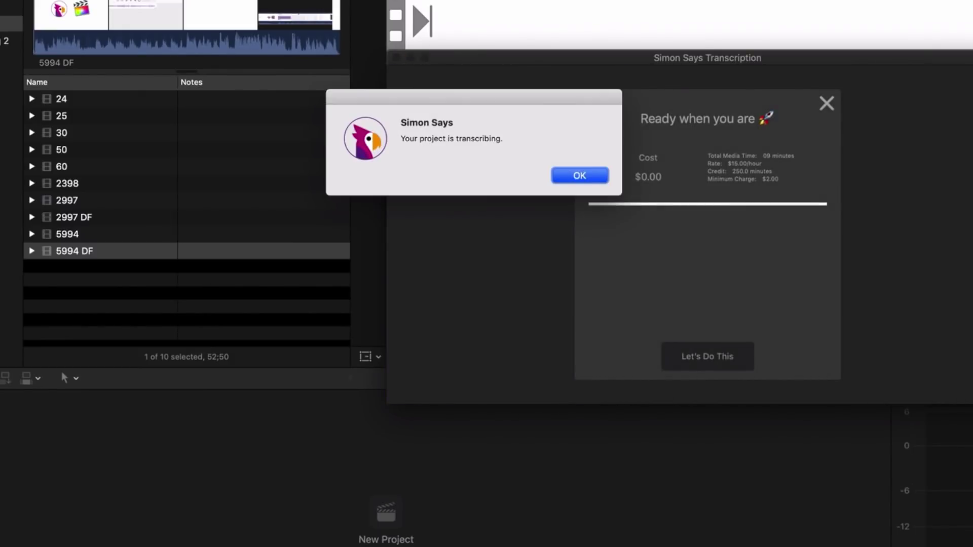
key("Return")
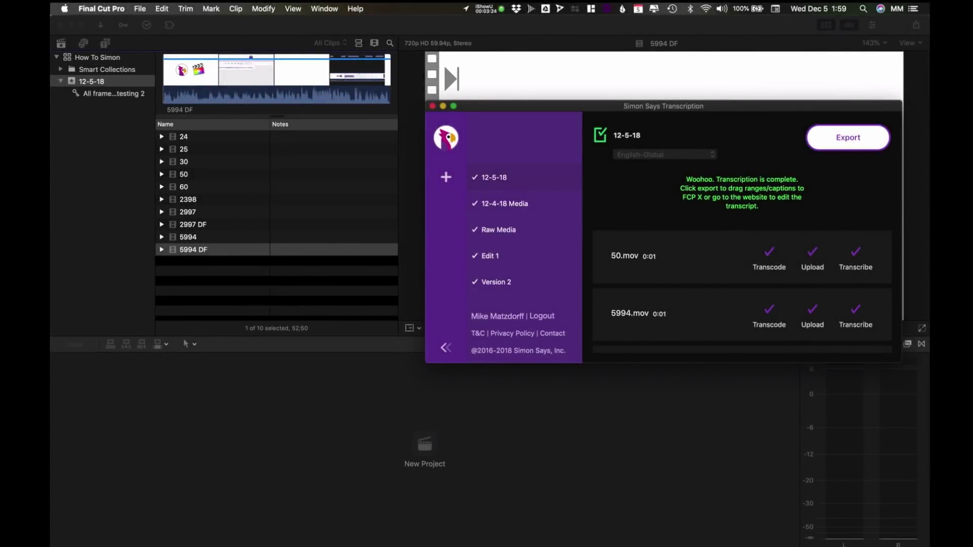
Export the completed 12-5-18 transcription as ranges back into the 12-5-18 event's clip list
scroll(742, 291, "down", 10)
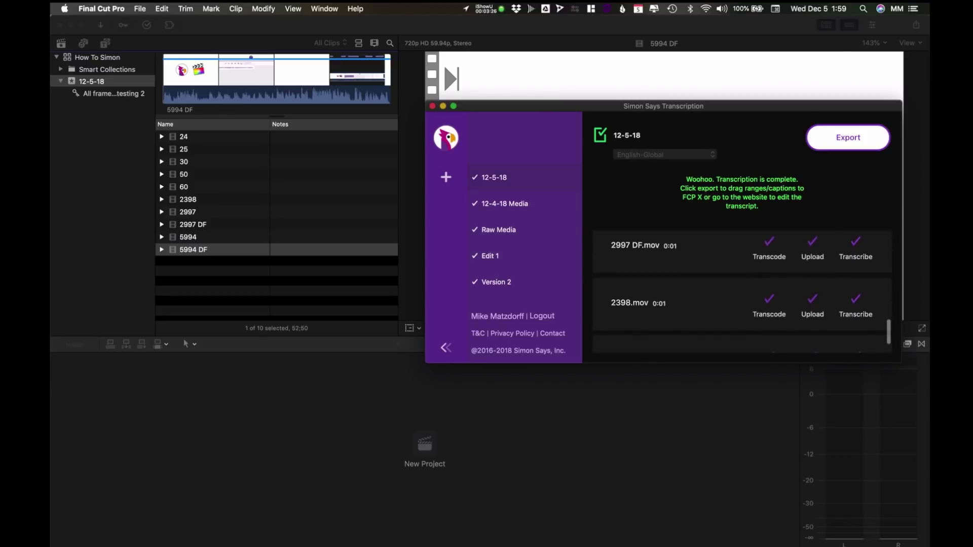
scroll(742, 291, "up", 10)
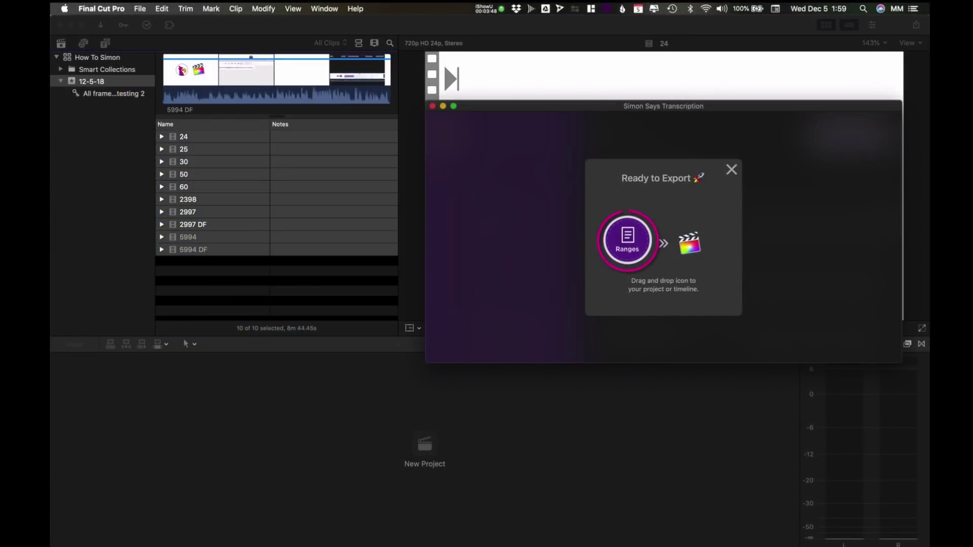
mouse_move(627, 240)
left_mouse_down()
mouse_move(391, 193)
mouse_move(298, 194)
left_mouse_up()
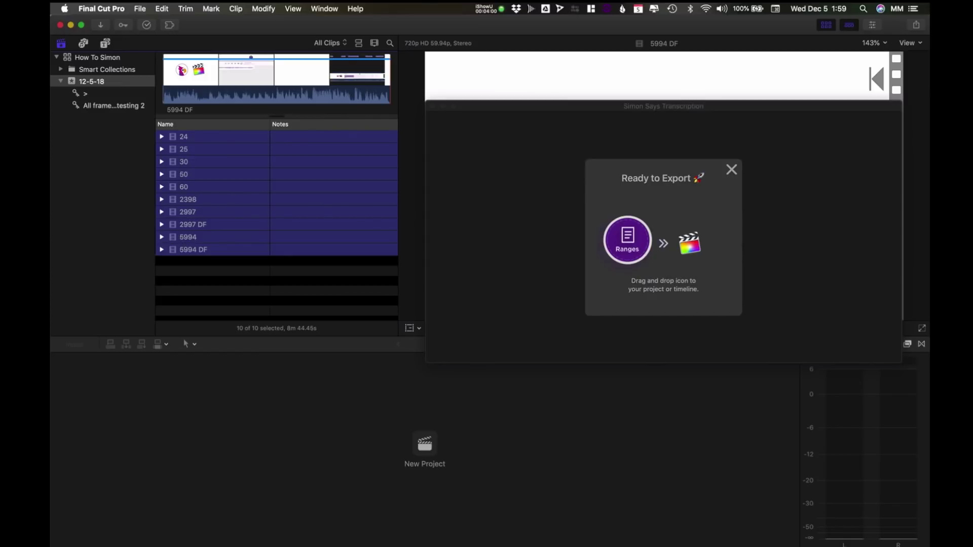
Expand all clips of the 12-5-18 event and examine the transcript text in the notes of their ranges
key("Right")
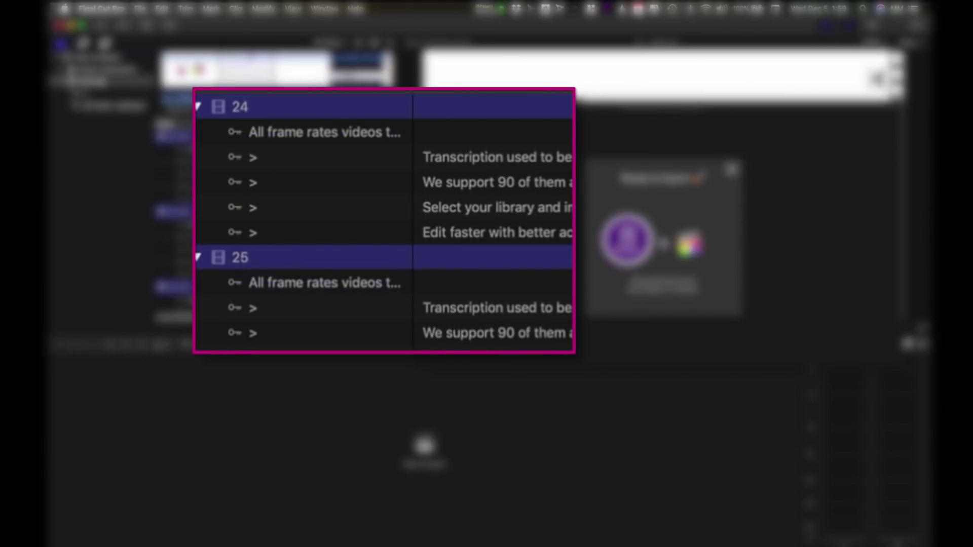
scroll(276, 223, "down", 10)
scroll(172, 228, "down", 5)
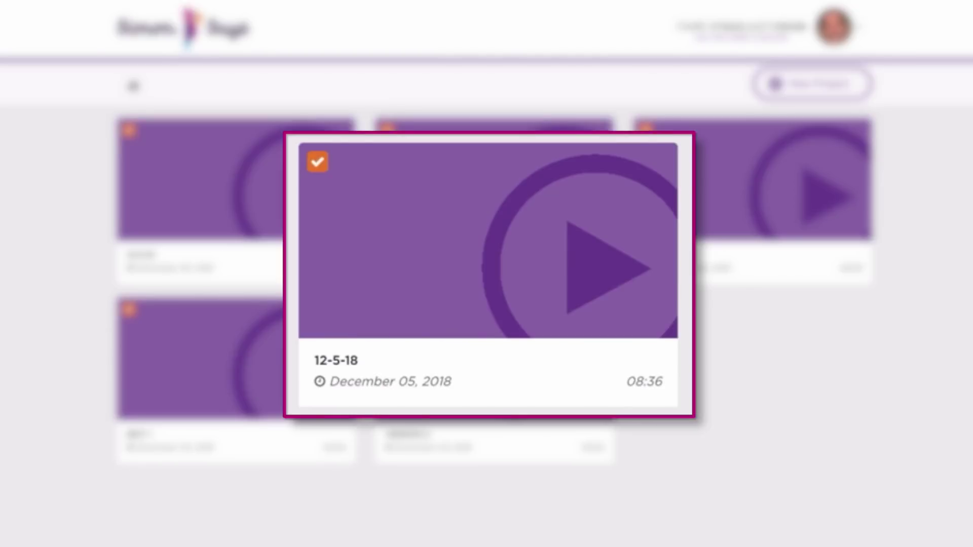
In the 50.mov transcript on the Simon Says website, split the 00:13 paragraph after "We support 90 of them" and correct "X" to "XML" at 00:33
mouse_move(235, 179)
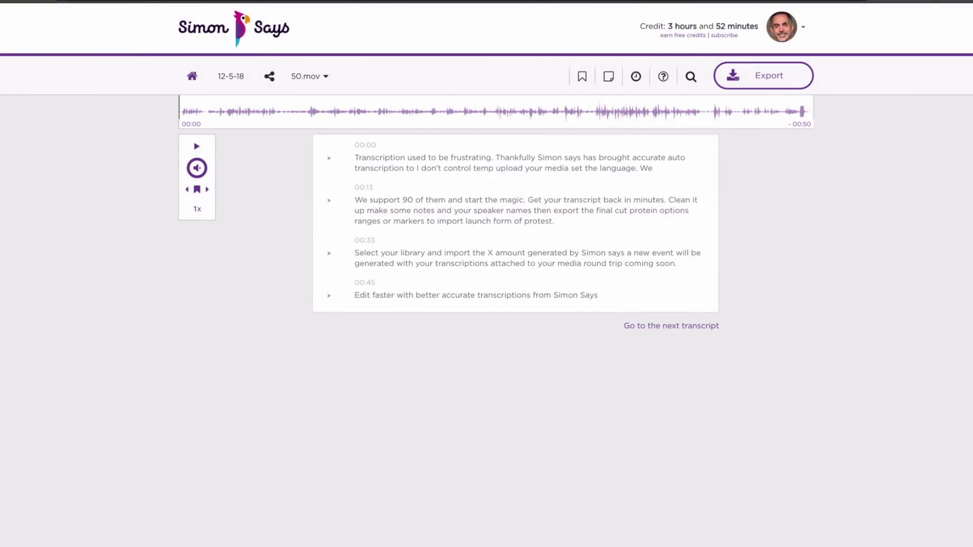
left_click(309, 76)
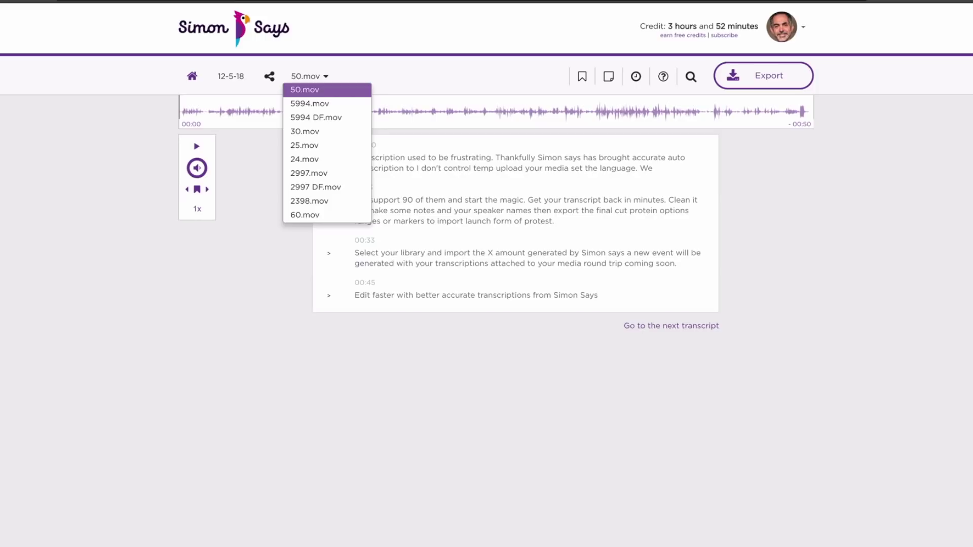
left_click(447, 200)
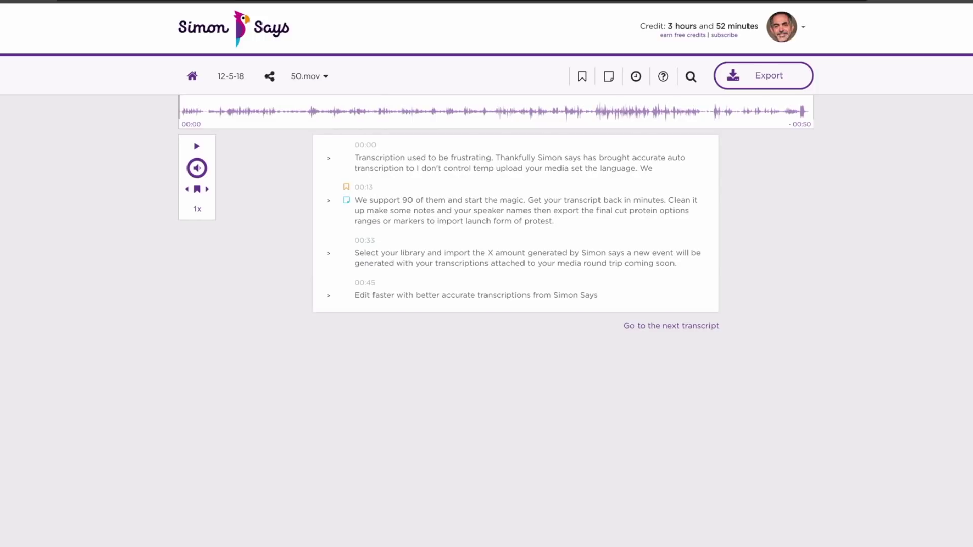
key("Return")
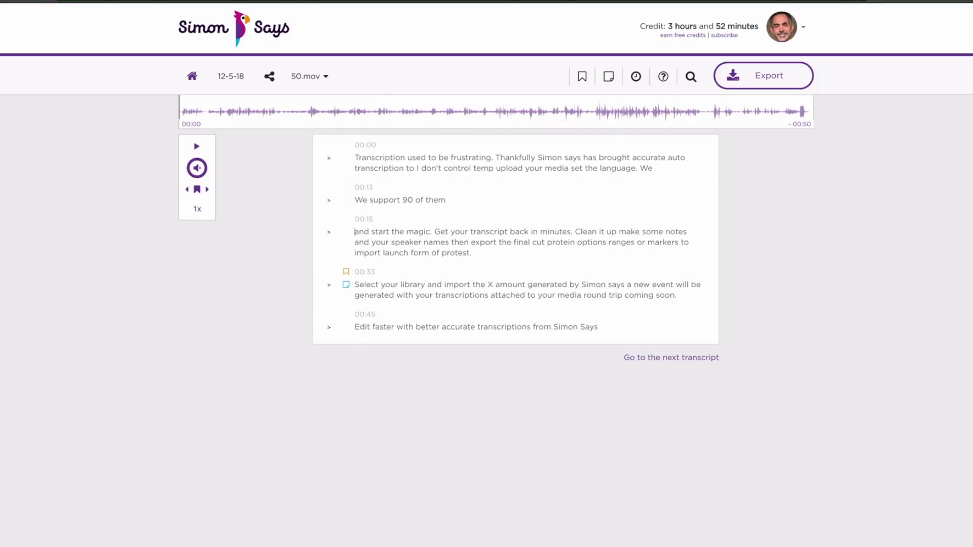
left_click(493, 284)
type("ML")
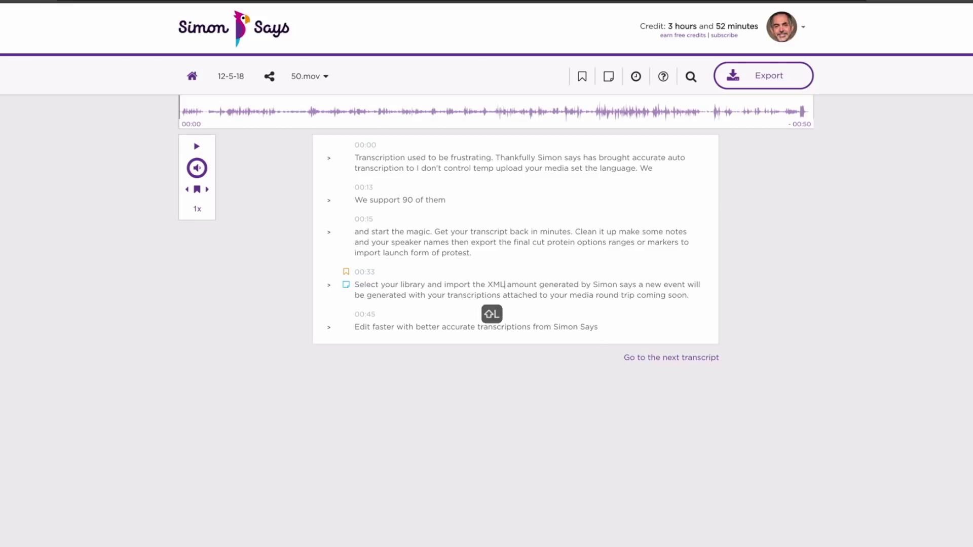
Annotate the 00:33 paragraph with a note, a bookmark and a speaker label, and open the transcript export
key("ctrl+n")
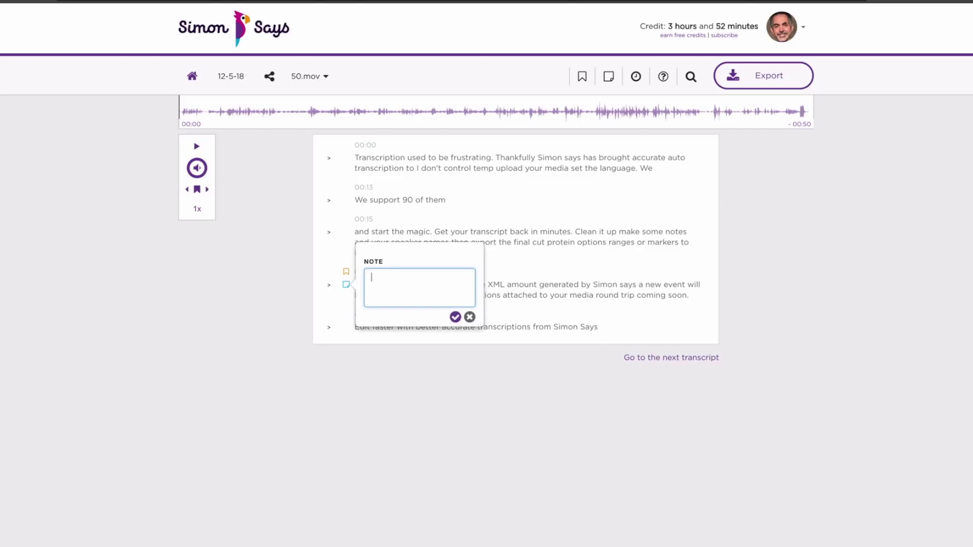
key("Escape")
key("ctrl+s")
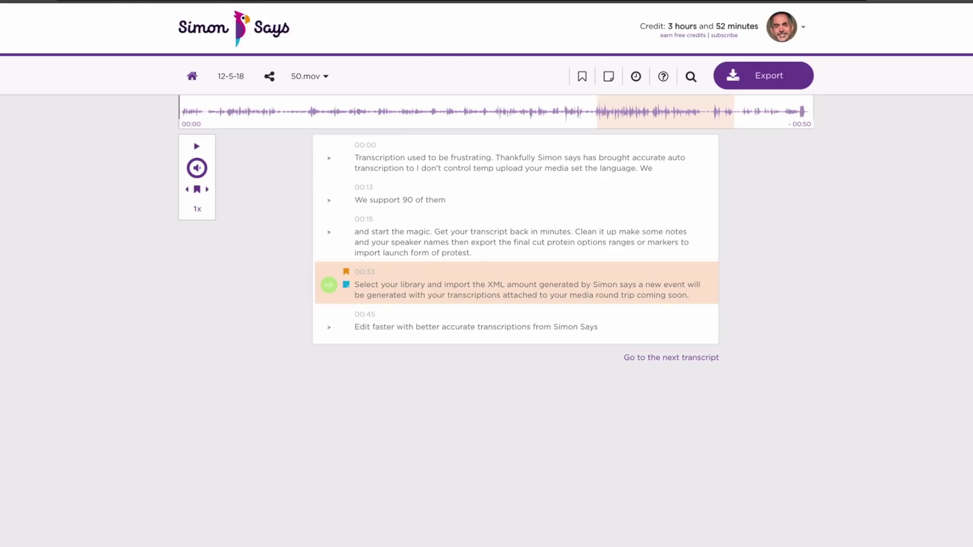
left_click(763, 76)
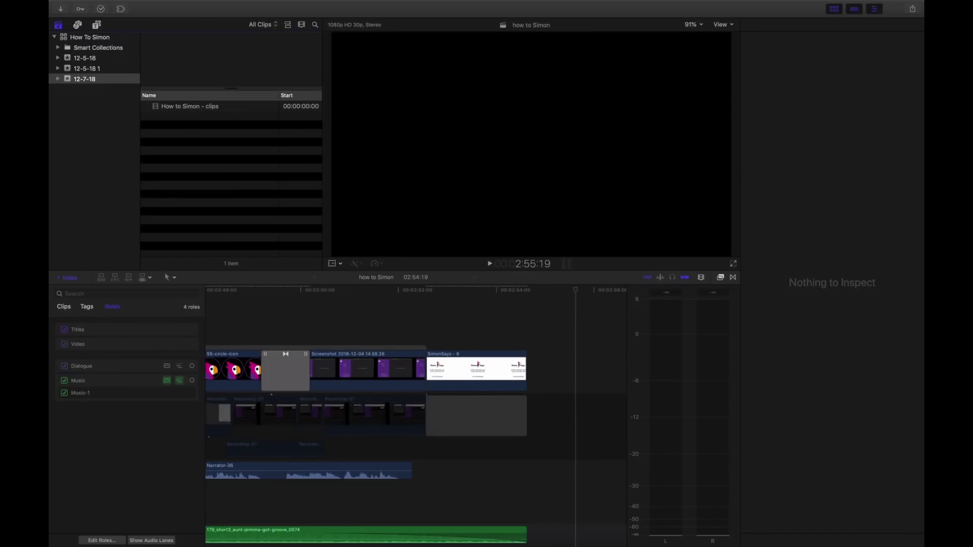
Create a project named "captions" in the 12-7-18 event from the "How to Simon - clips" clip
left_click(190, 106)
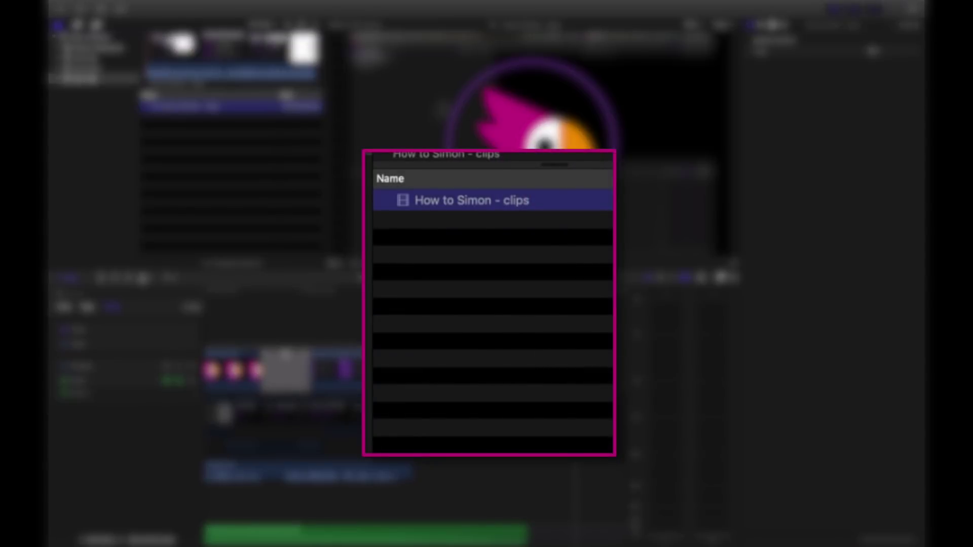
right_click(156, 106)
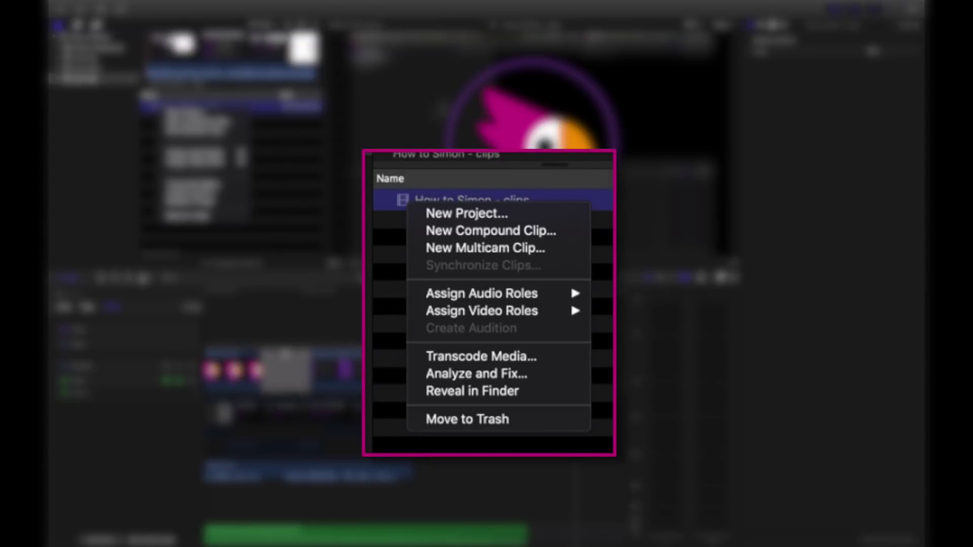
left_click(186, 113)
key("super+n")
type("ca")
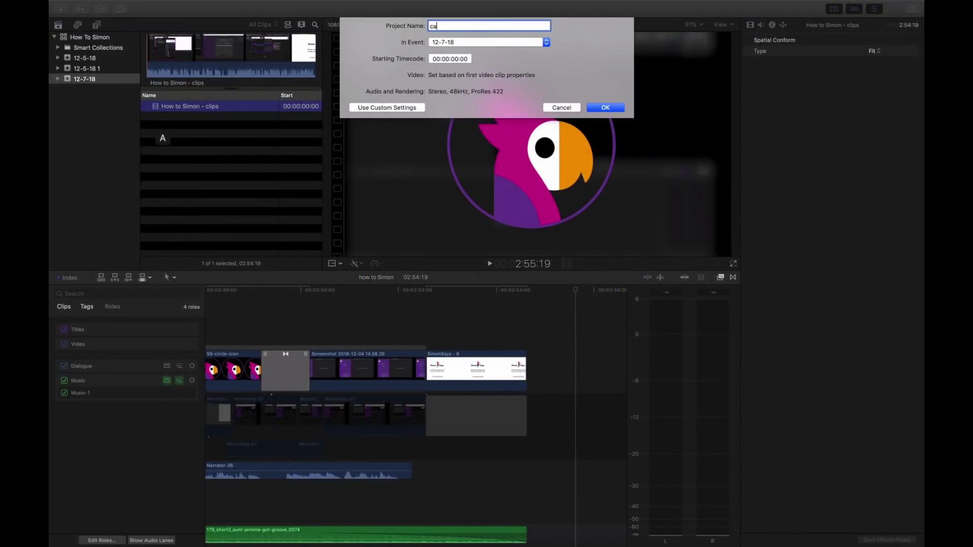
type("ptions")
key("Return")
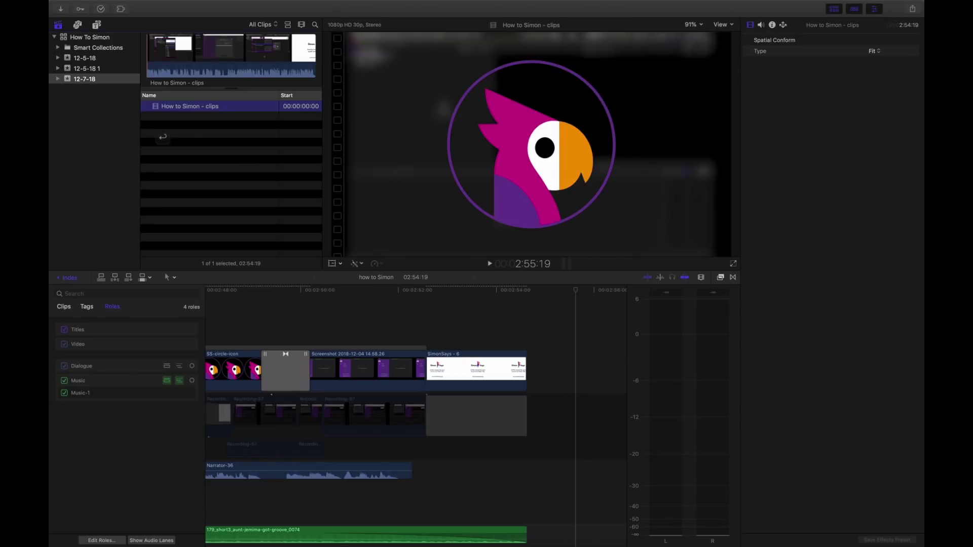
Open the Simon Says Transcription extension and add the captions project to a new transcription project
left_click(120, 9)
left_click(121, 47)
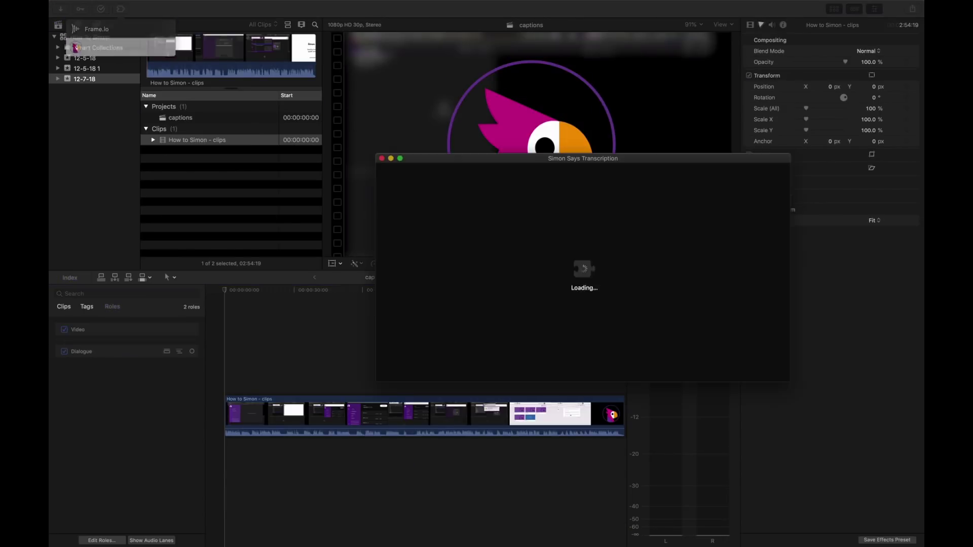
left_click(393, 220)
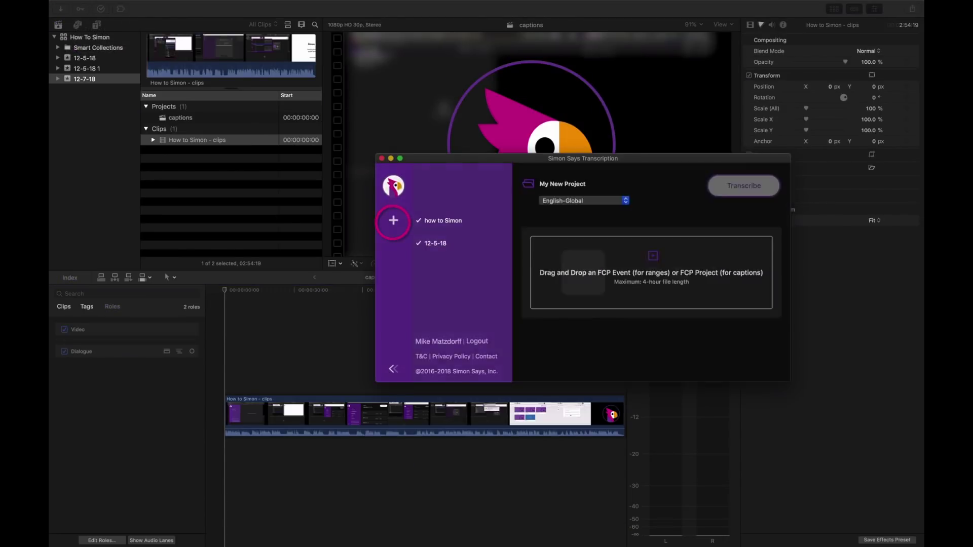
left_click_drag(161, 117, 653, 256)
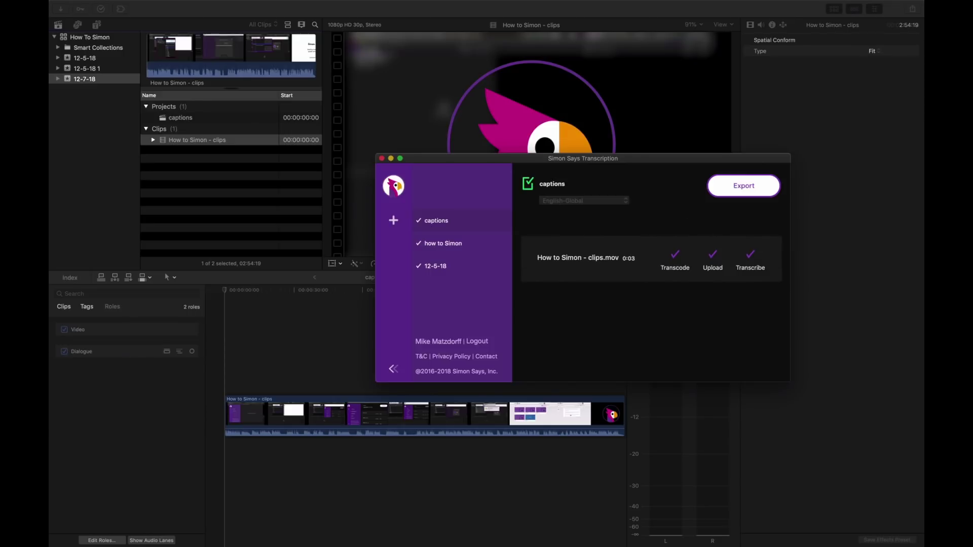
Export the transcribed captions back into the 12-7-18 event, keeping both the existing and the imported items
left_click(743, 185)
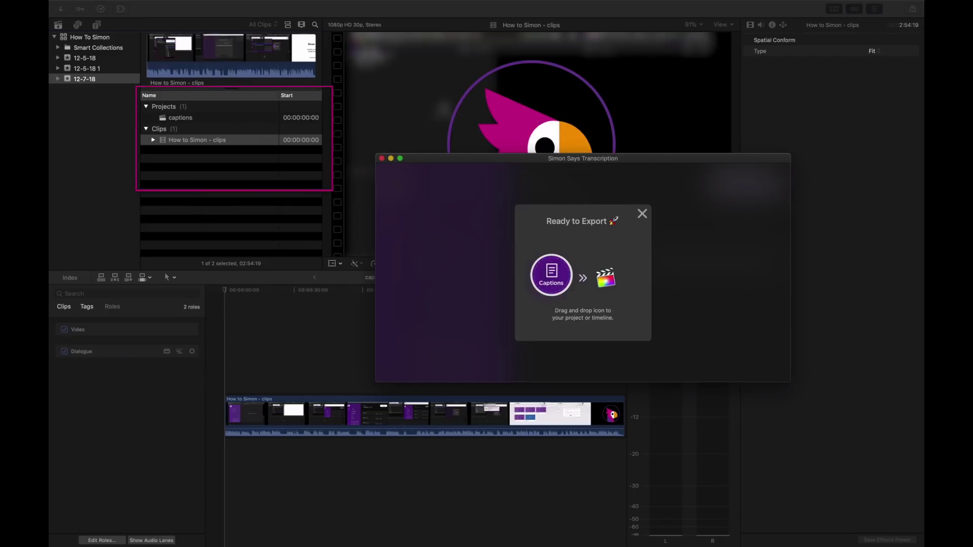
left_click_drag(551, 275, 274, 203)
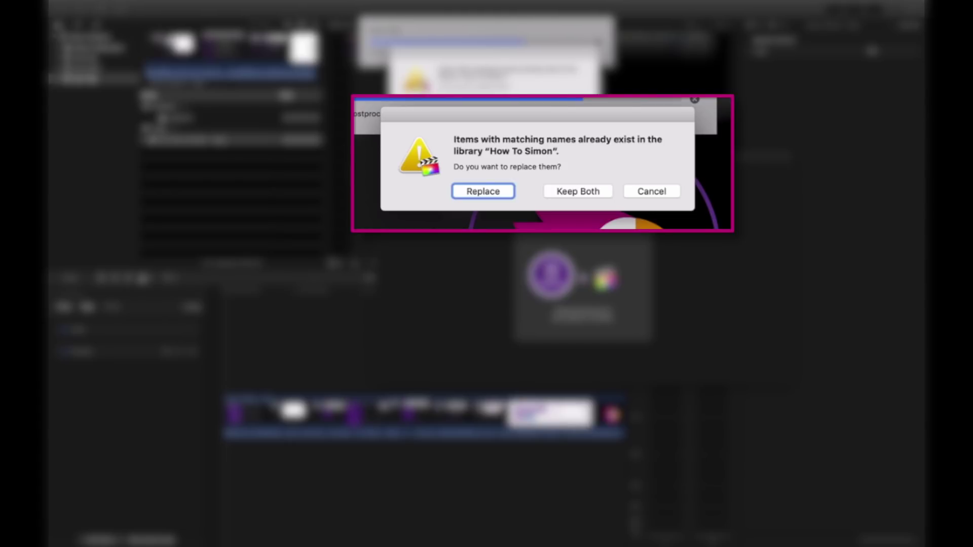
left_click(577, 191)
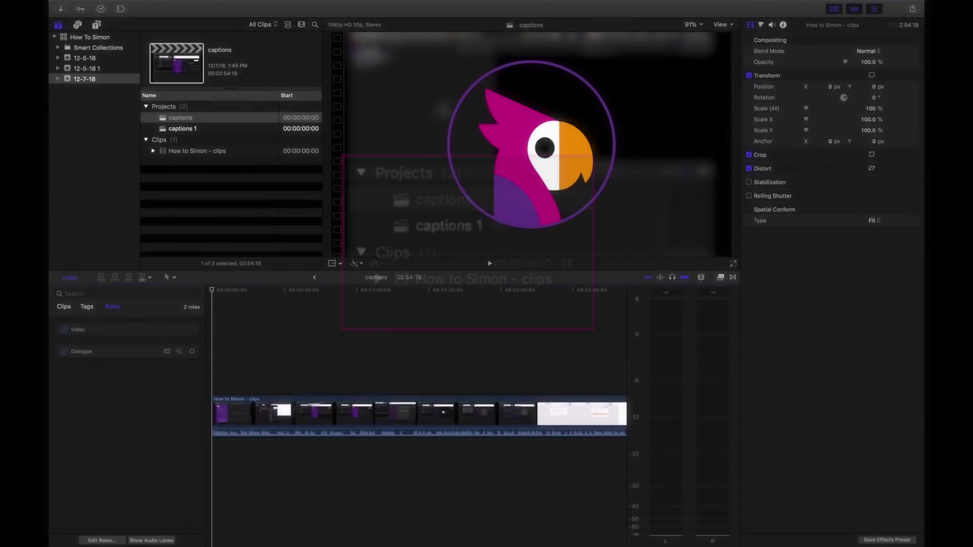
Open the captions 1 project in the timeline and play it to review the captions
double_click(182, 128)
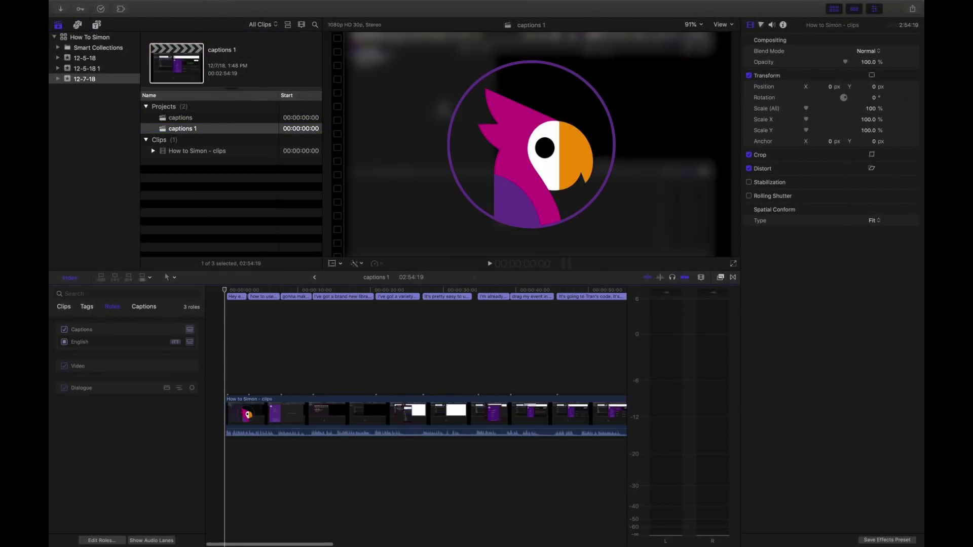
key("super+1")
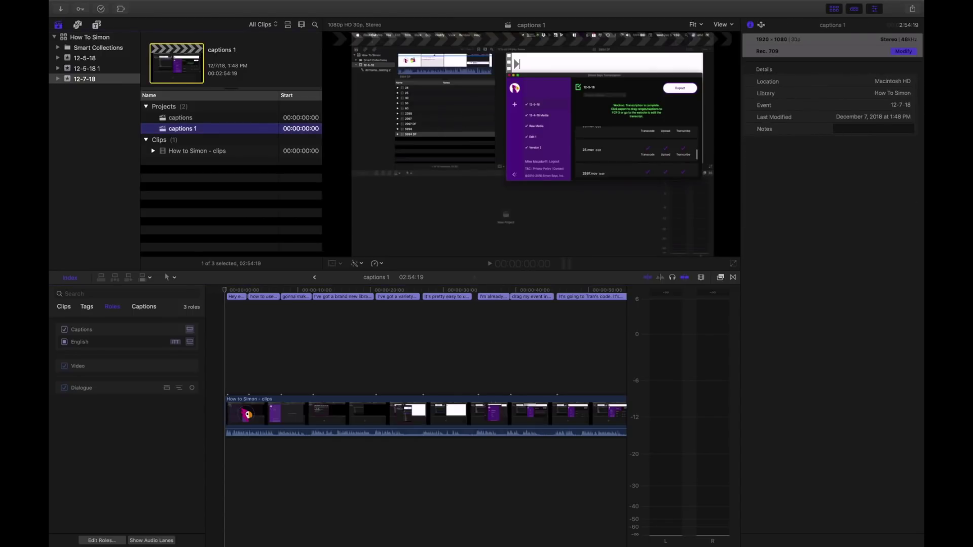
key("space")
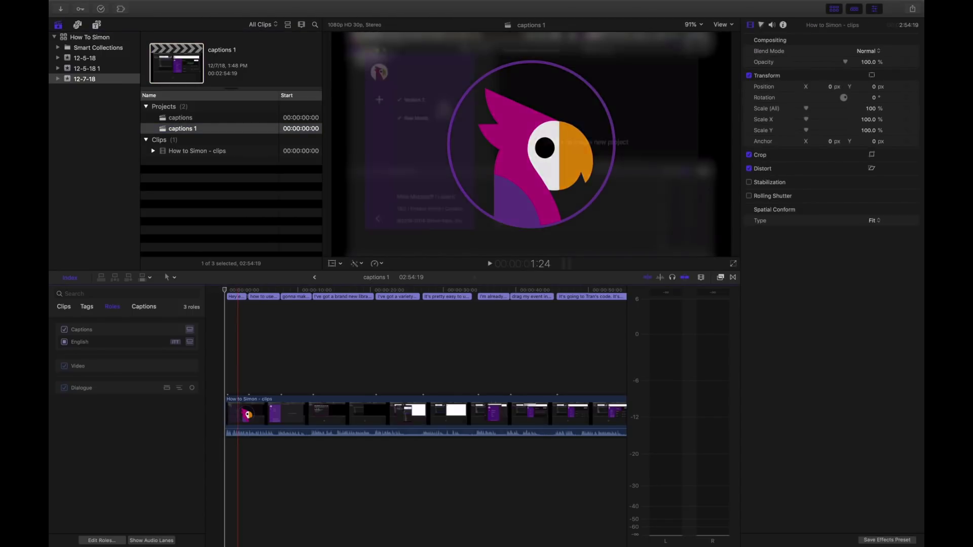